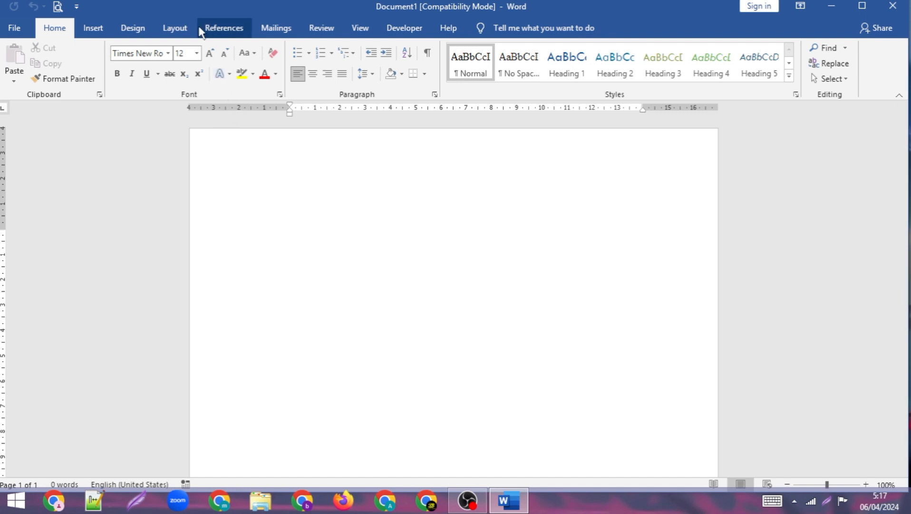
Switch to Microsoft Word 2010 from the desktop and start it with a blank document.
{"action": "left_click", "coordinate": [181, 30]}
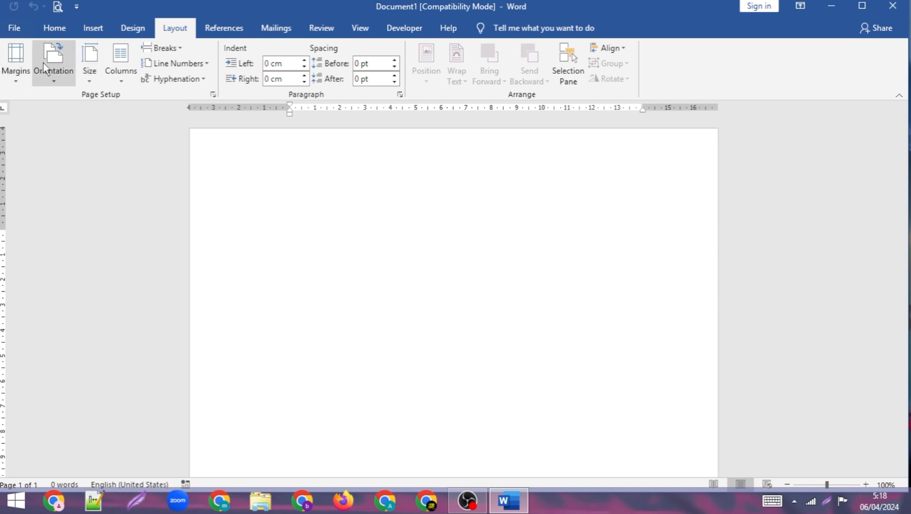
{"action": "left_click", "coordinate": [831, 6]}
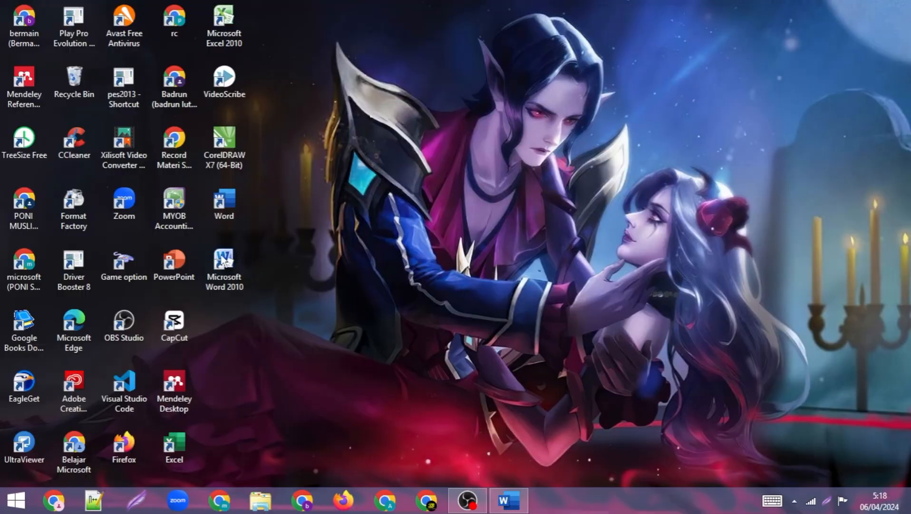
{"action": "double_click", "coordinate": [223, 260]}
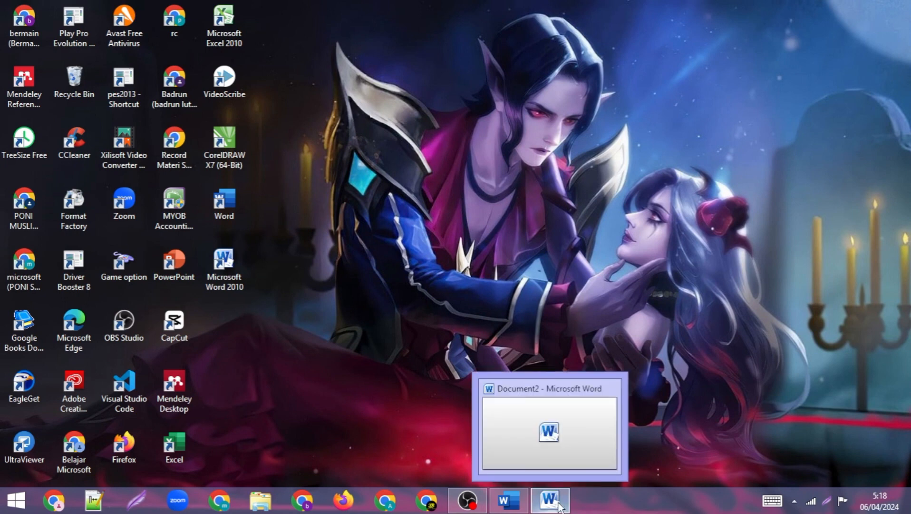
{"action": "scroll", "coordinate": [383, 235], "scroll_direction": "down", "scroll_amount": 1}
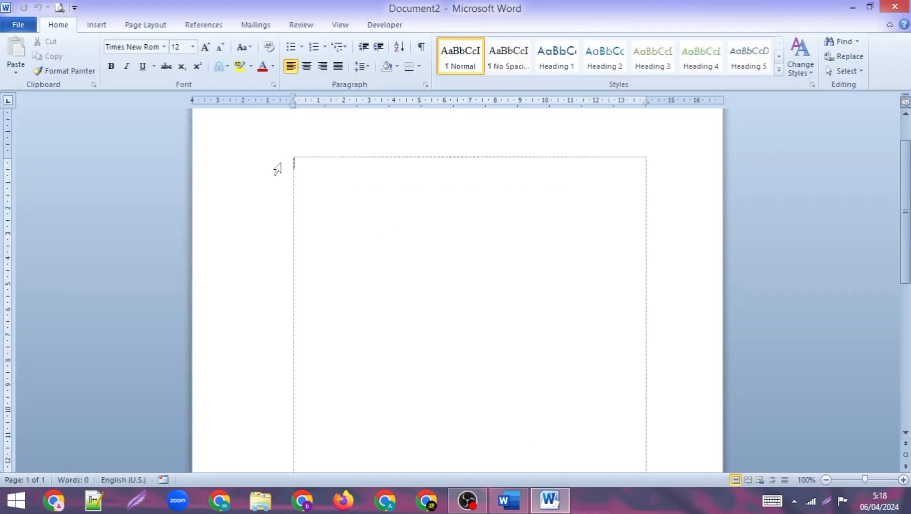
Review the preset page margin options and look over the blank page's margin boundaries.
{"action": "left_click", "coordinate": [157, 27]}
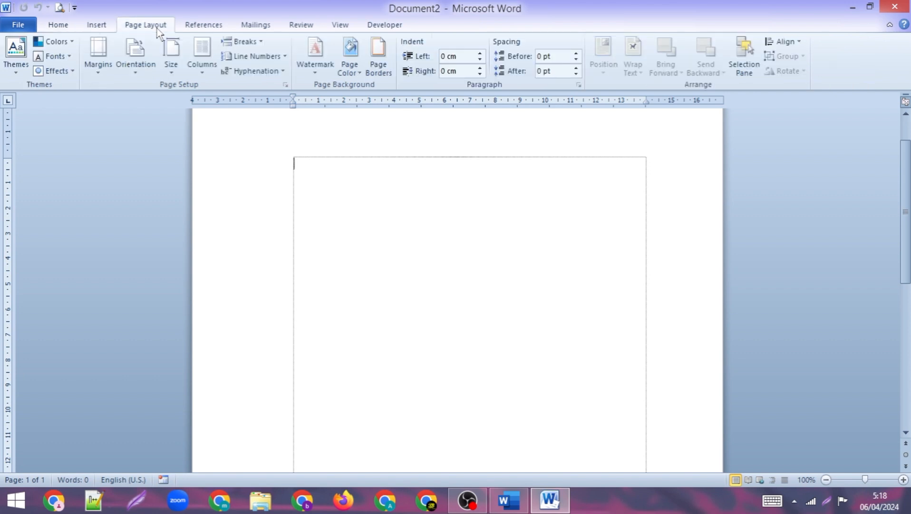
{"action": "left_click", "coordinate": [94, 73]}
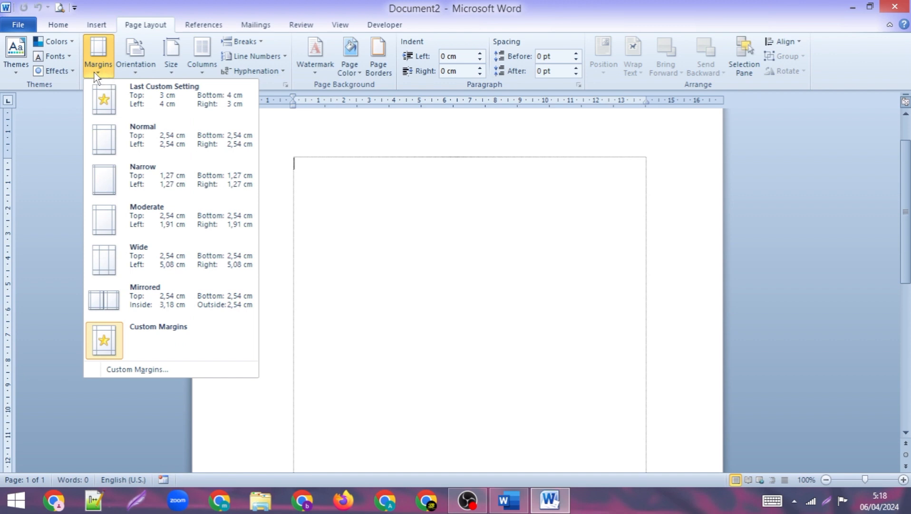
{"action": "left_click", "coordinate": [419, 215]}
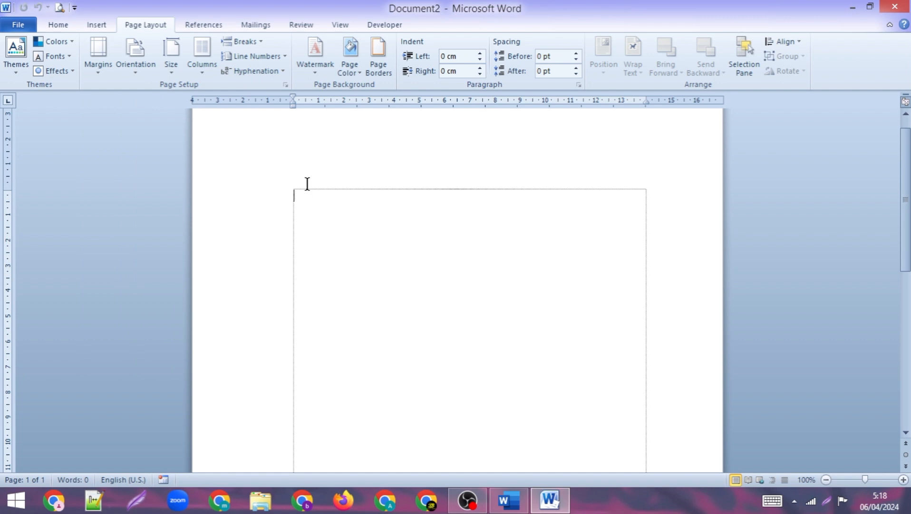
{"action": "scroll", "coordinate": [308, 184], "scroll_direction": "up", "scroll_amount": 1}
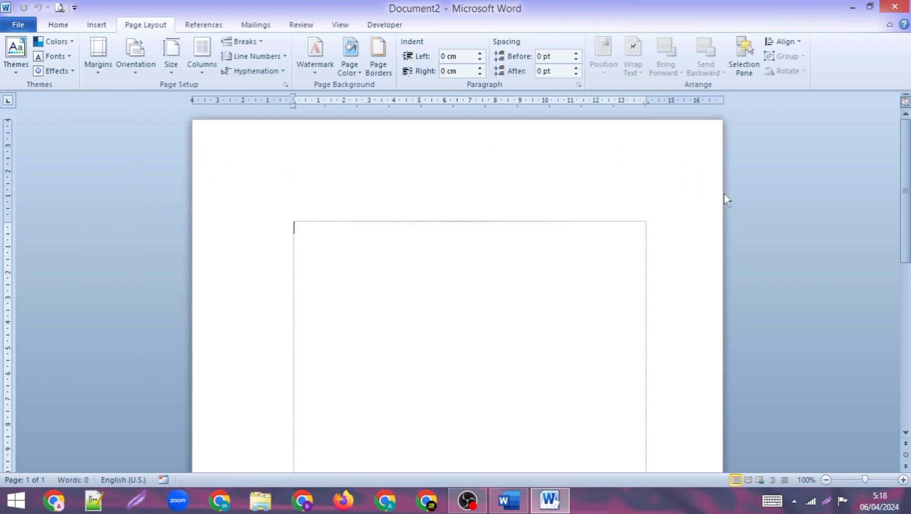
{"action": "scroll", "coordinate": [373, 195], "scroll_direction": "down", "scroll_amount": 2}
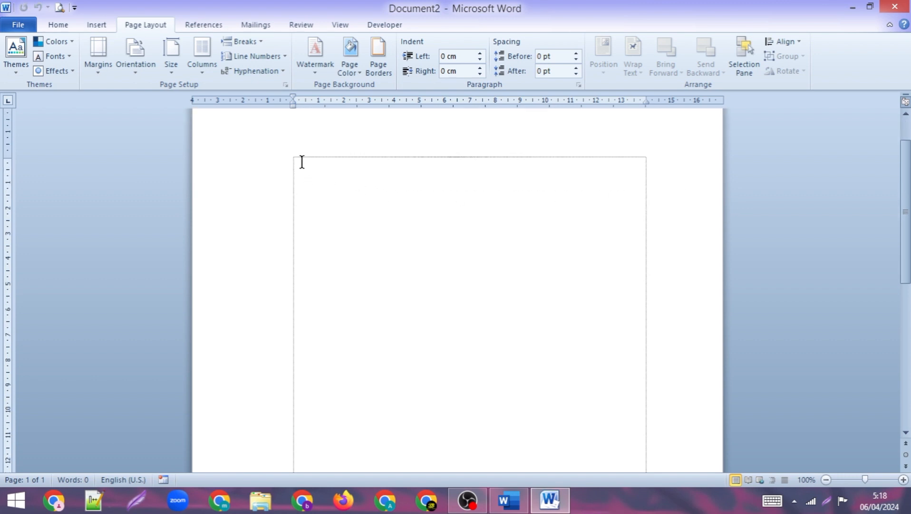
Enter the text "Belajar Ms word" on the first line of the page.
{"action": "type", "text": "Be"}
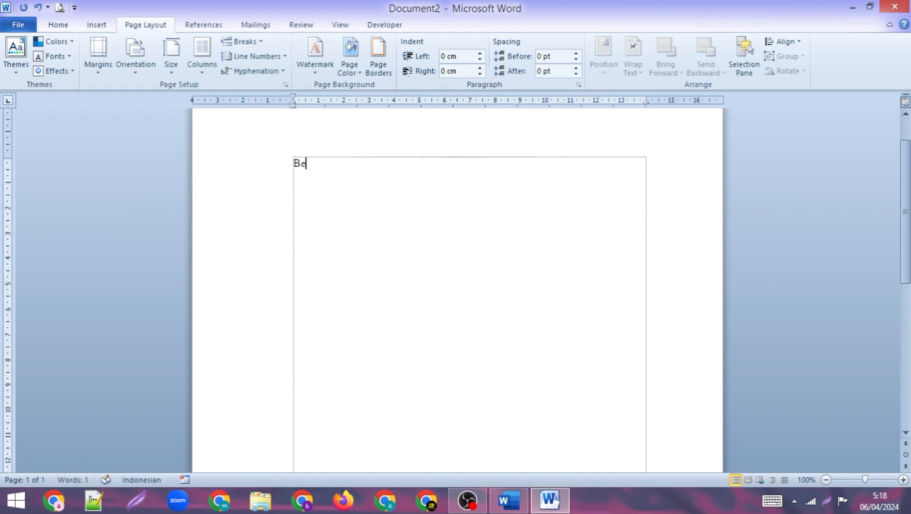
{"action": "type", "text": "lajar Ms word"}
{"action": "scroll", "coordinate": [290, 163], "scroll_direction": "up", "scroll_amount": 2}
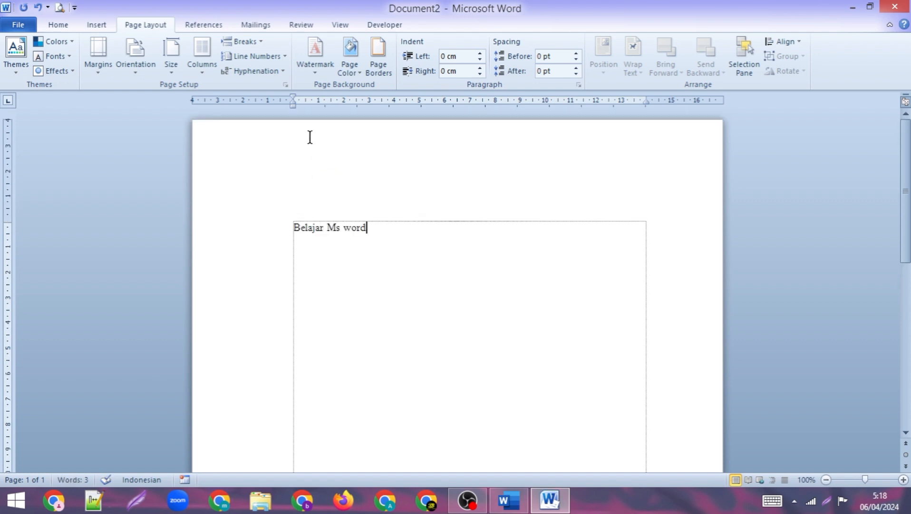
{"action": "scroll", "coordinate": [558, 261], "scroll_direction": "down", "scroll_amount": 5}
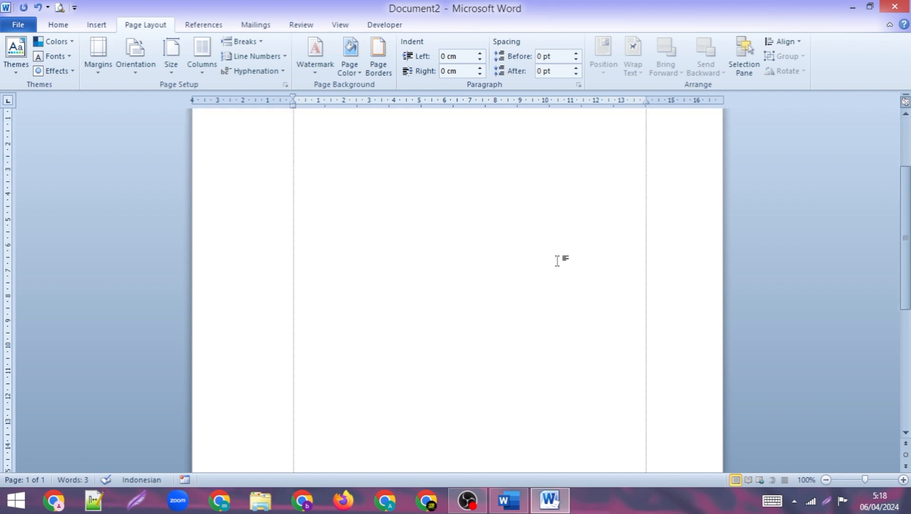
{"action": "scroll", "coordinate": [514, 264], "scroll_direction": "up", "scroll_amount": 5}
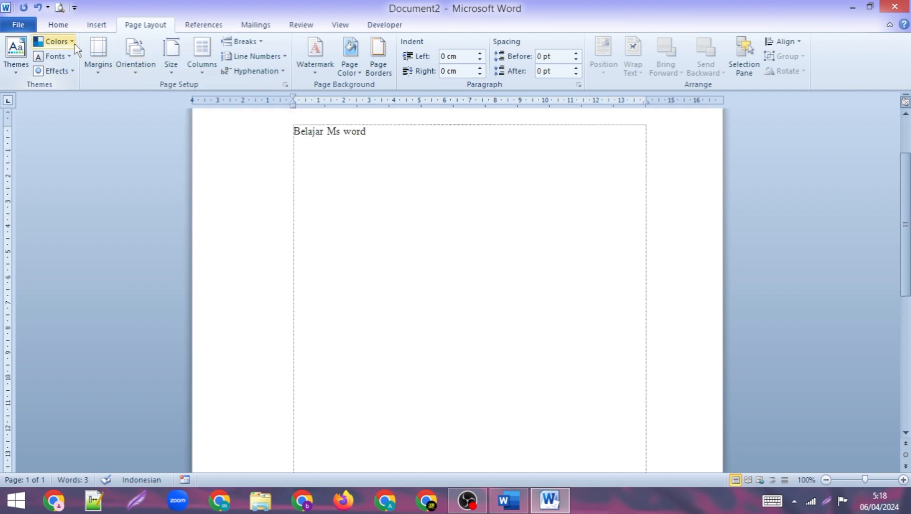
Try the Normal margin preset on the document and replace it with the Narrow preset.
{"action": "left_click", "coordinate": [94, 70]}
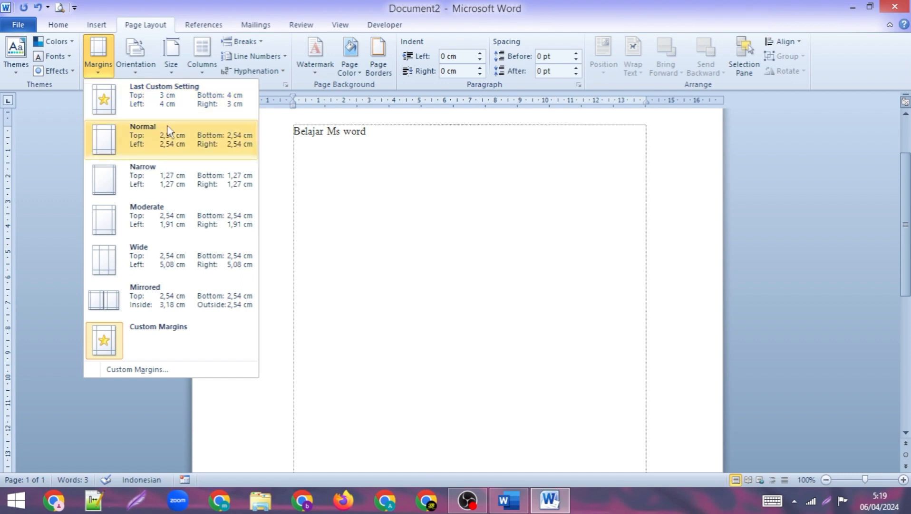
{"action": "left_click", "coordinate": [167, 129]}
{"action": "left_click", "coordinate": [111, 69]}
{"action": "left_click", "coordinate": [154, 180]}
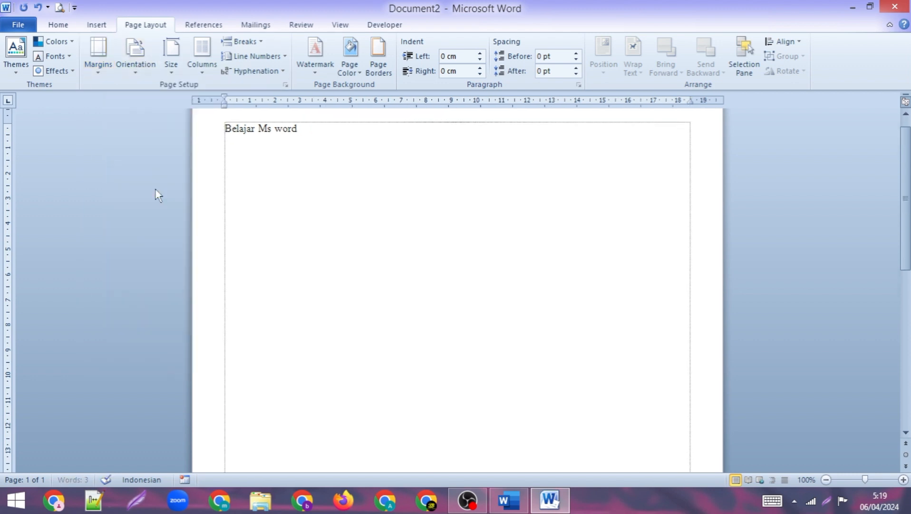
Set custom page margins of 4 cm top, 4 cm left, 3 cm bottom and 3 cm right for the whole document.
{"action": "left_click", "coordinate": [104, 73]}
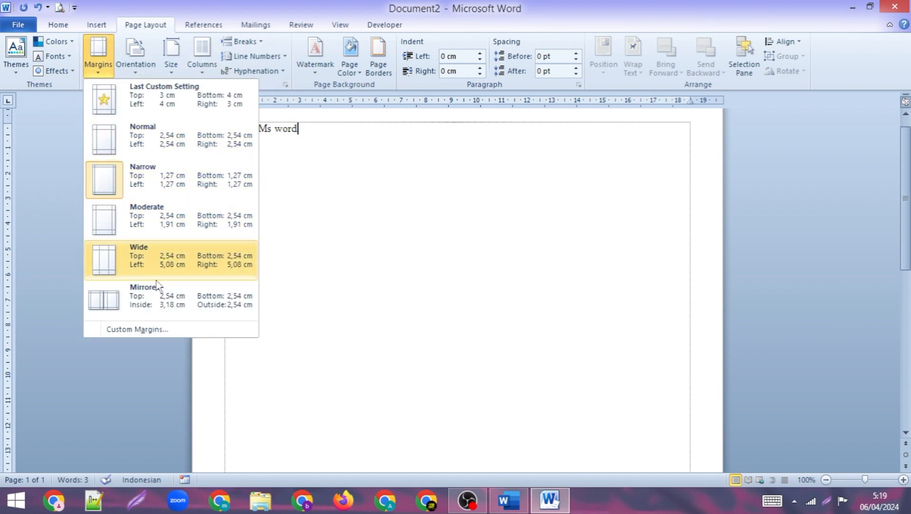
{"action": "left_click", "coordinate": [148, 329]}
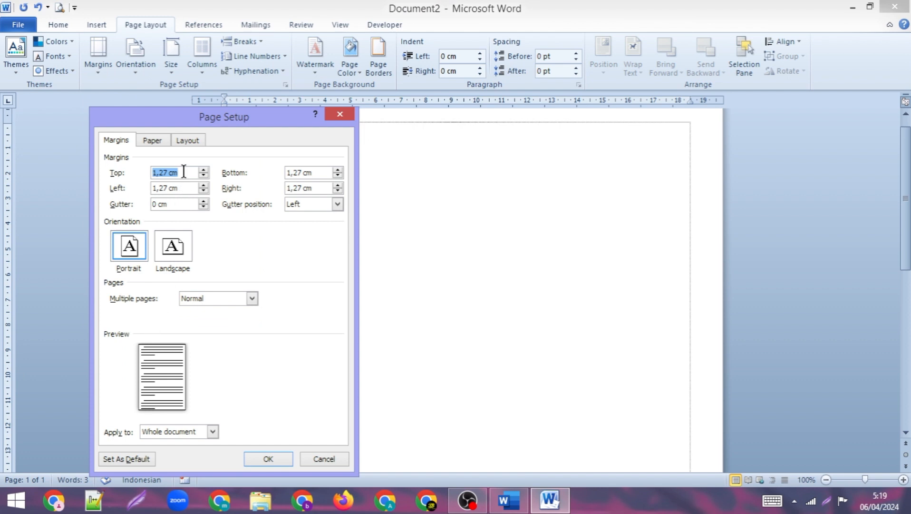
{"action": "type", "text": "4"}
{"action": "key", "text": "Tab"}
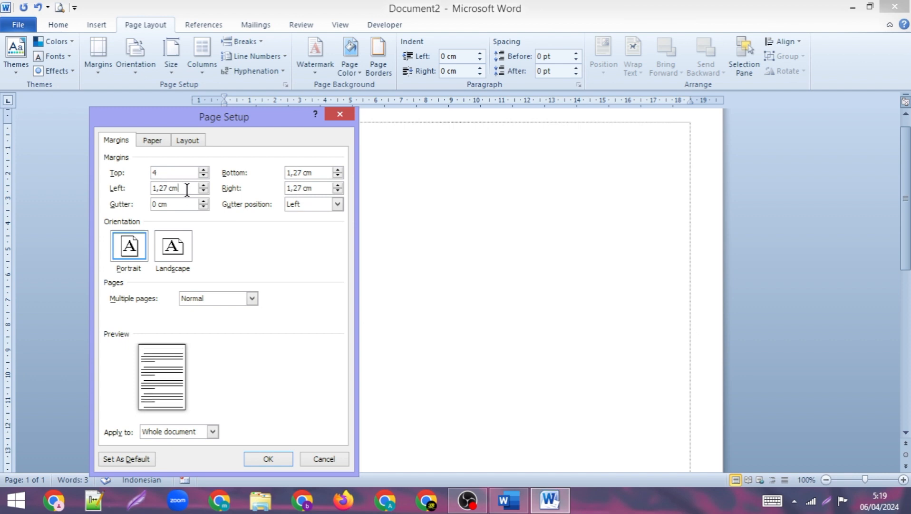
{"action": "type", "text": "4"}
{"action": "left_click", "coordinate": [309, 174]}
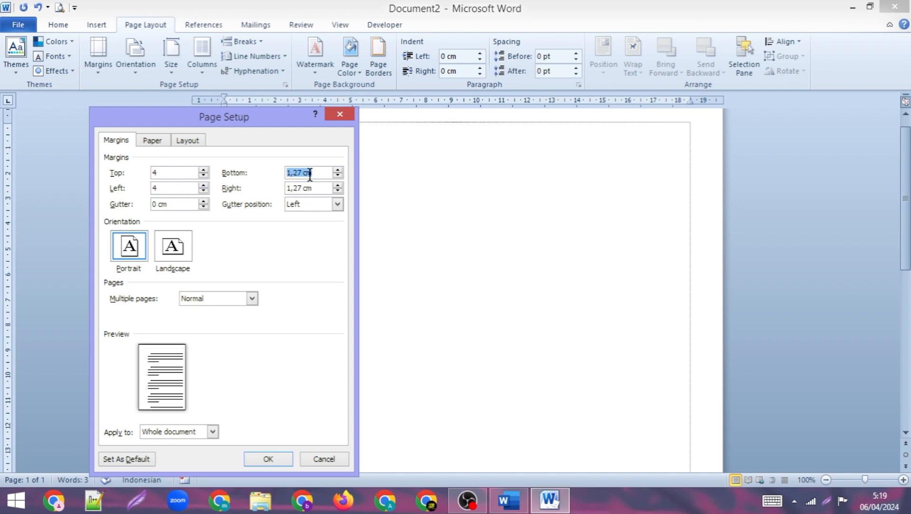
{"action": "type", "text": "3"}
{"action": "left_click", "coordinate": [311, 187]}
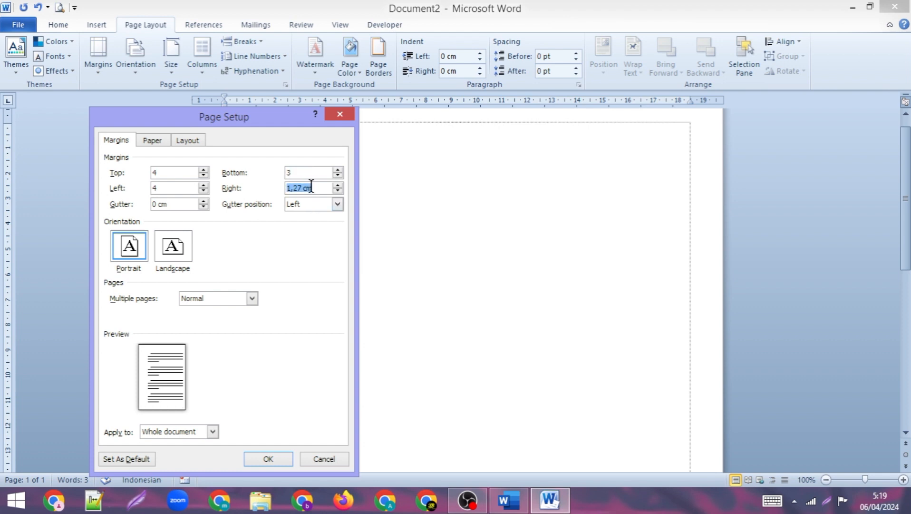
{"action": "type", "text": "3"}
{"action": "left_click", "coordinate": [268, 459]}
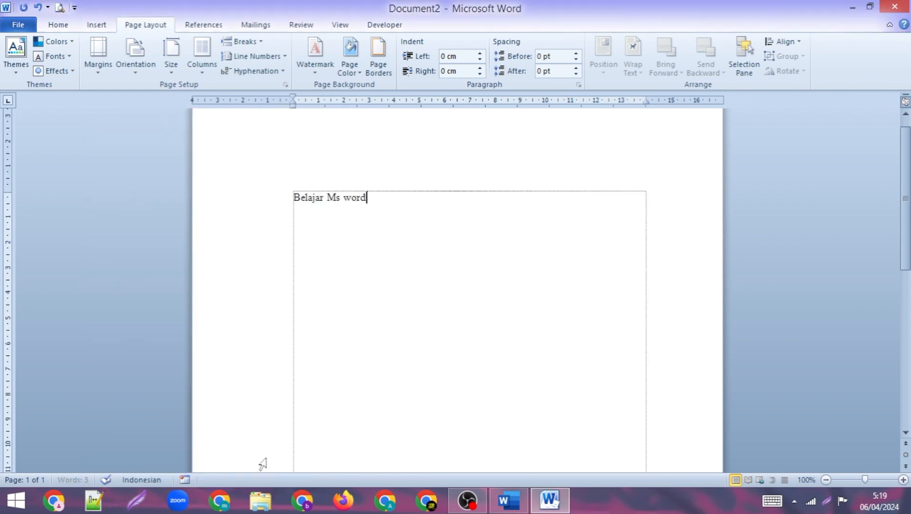
Inspect the page with its custom margins and apply the Portrait page orientation.
{"action": "scroll", "coordinate": [353, 247], "scroll_direction": "up", "scroll_amount": 1}
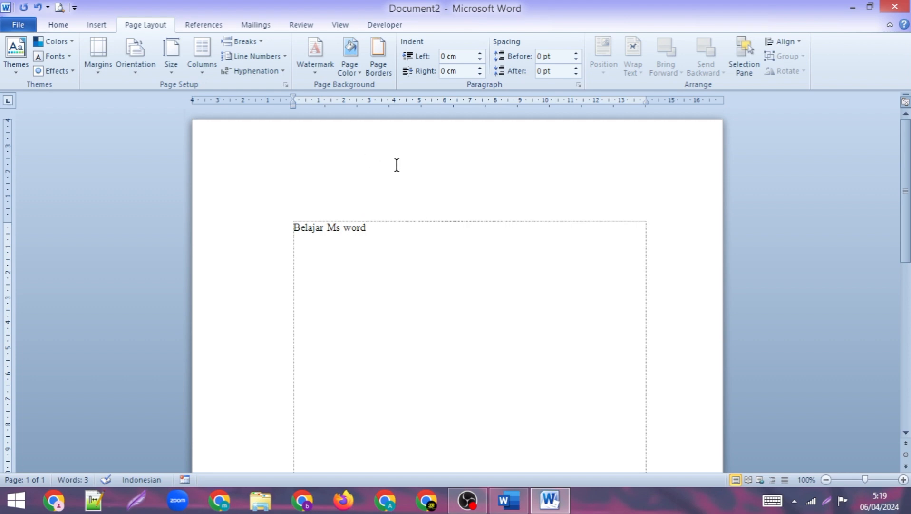
{"action": "scroll", "coordinate": [655, 231], "scroll_direction": "down", "scroll_amount": 12}
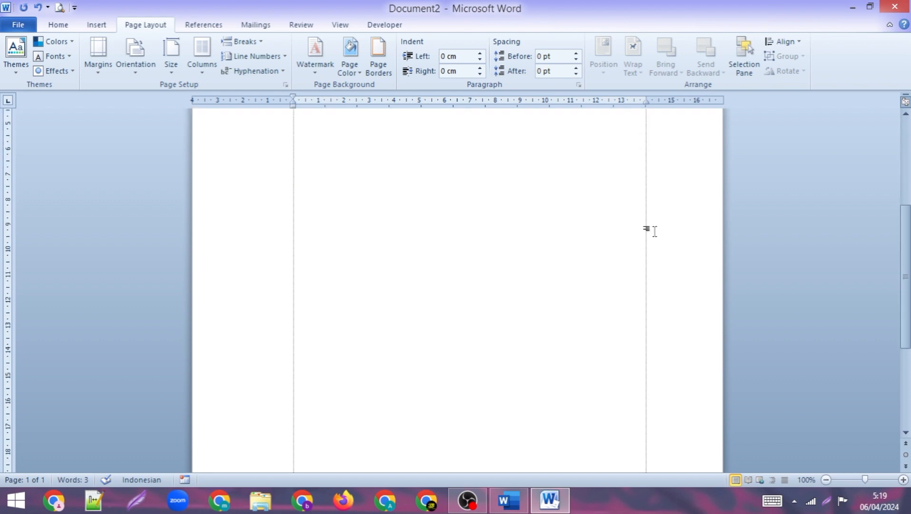
{"action": "scroll", "coordinate": [494, 333], "scroll_direction": "up", "scroll_amount": 7}
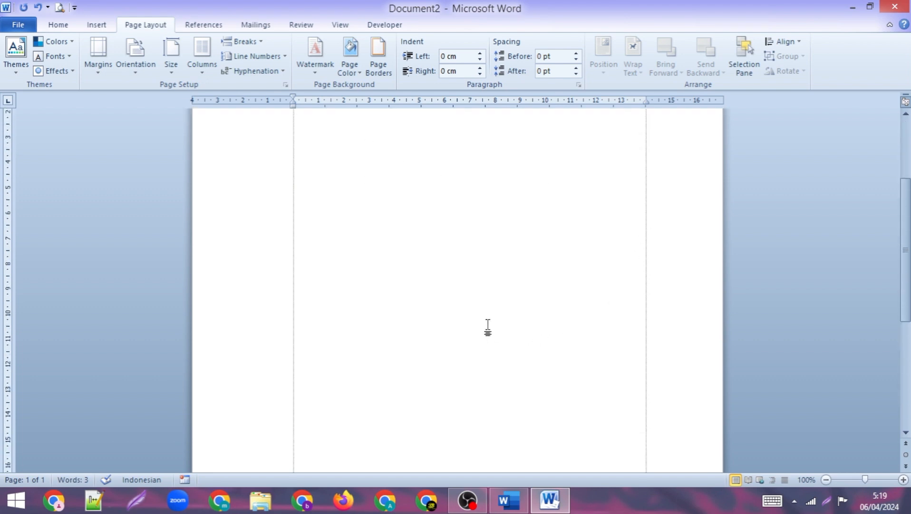
{"action": "scroll", "coordinate": [434, 224], "scroll_direction": "up", "scroll_amount": 5}
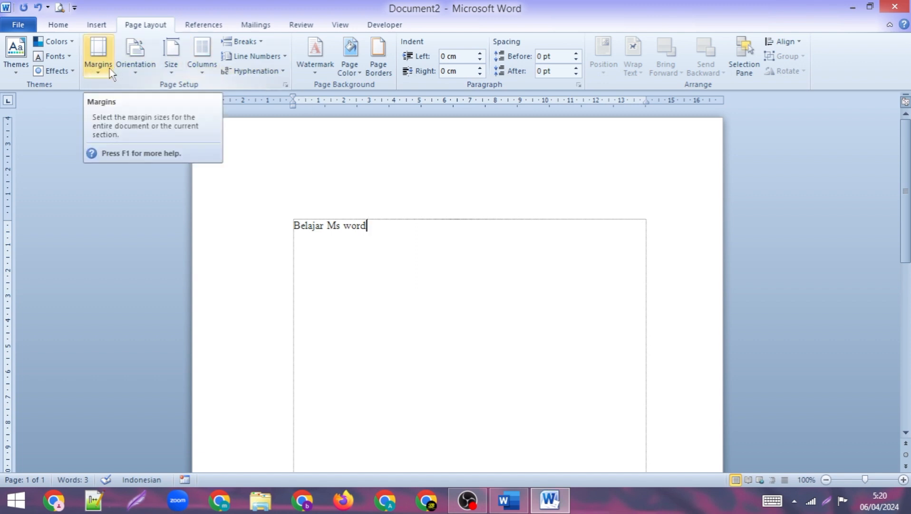
{"action": "left_click", "coordinate": [136, 75]}
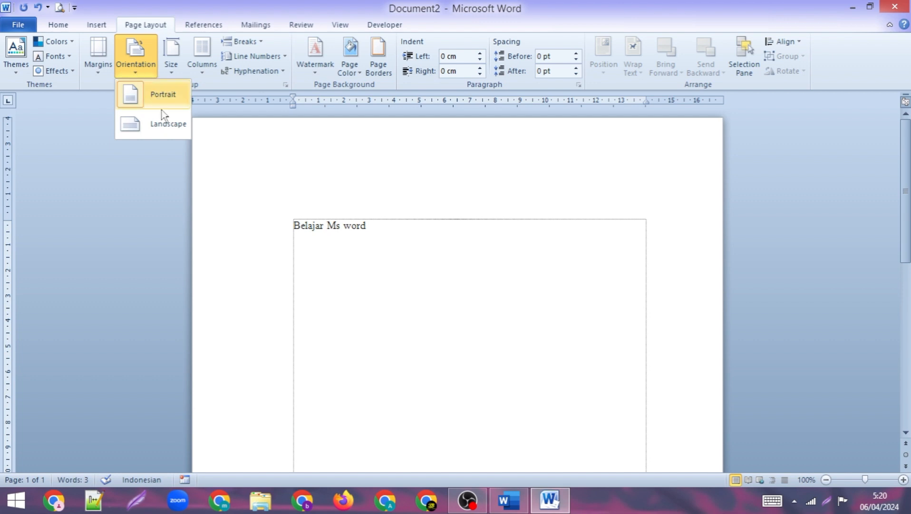
{"action": "left_click", "coordinate": [166, 95]}
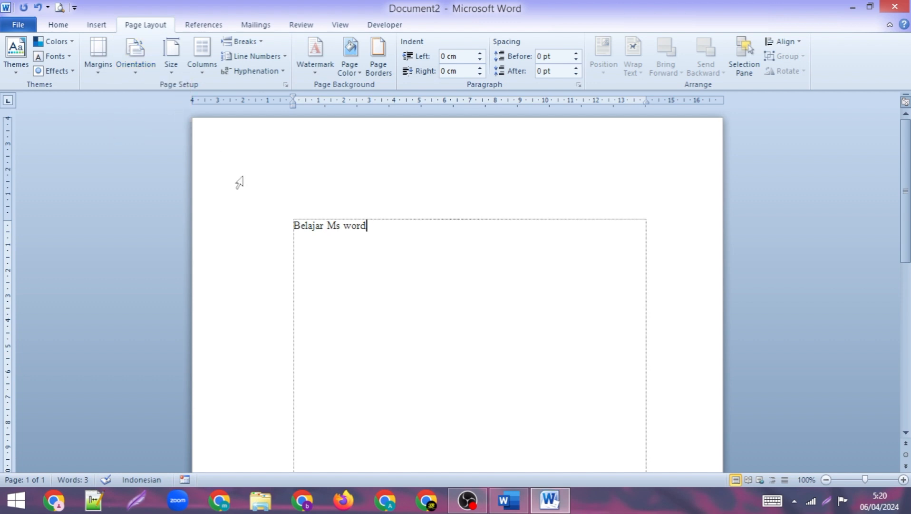
{"action": "scroll", "coordinate": [317, 186], "scroll_direction": "down", "scroll_amount": 2}
{"action": "scroll", "coordinate": [581, 193], "scroll_direction": "down", "scroll_amount": 3}
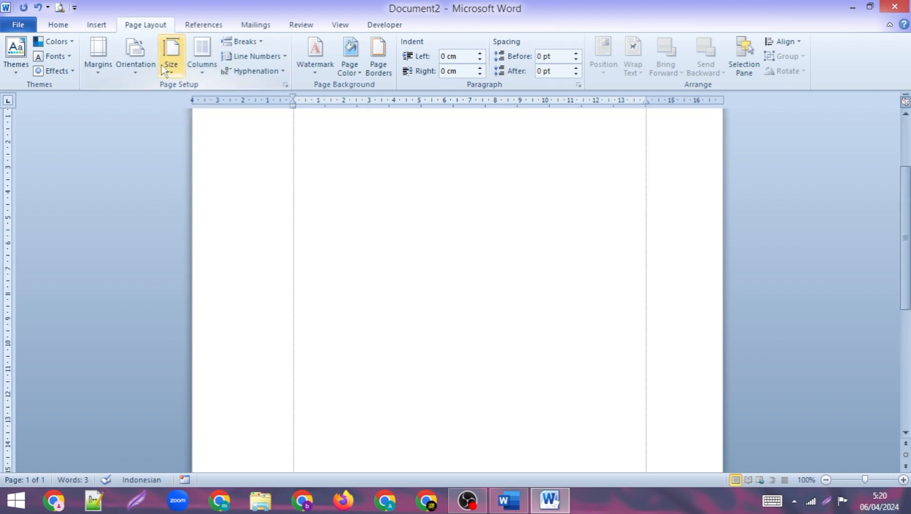
Change the page orientation to Landscape and look over the wider page.
{"action": "left_click", "coordinate": [138, 67]}
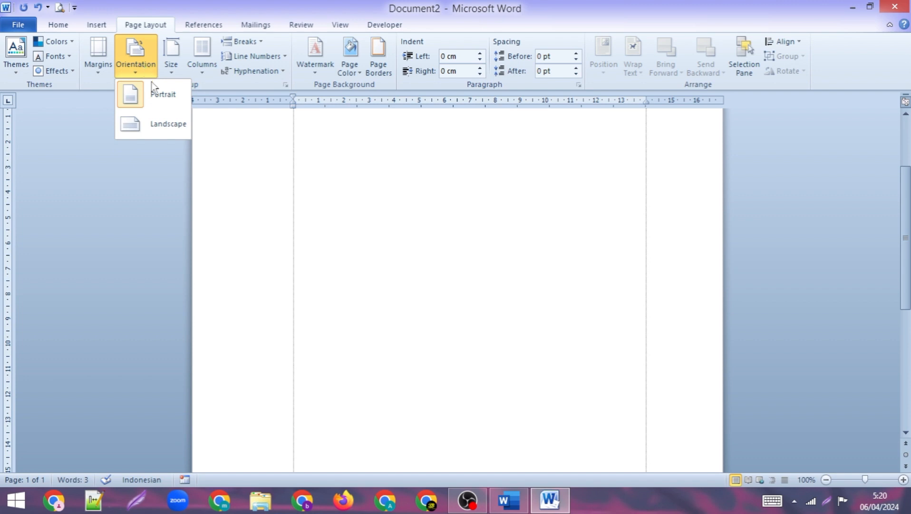
{"action": "left_click", "coordinate": [162, 124]}
{"action": "scroll", "coordinate": [452, 209], "scroll_direction": "up", "scroll_amount": 3}
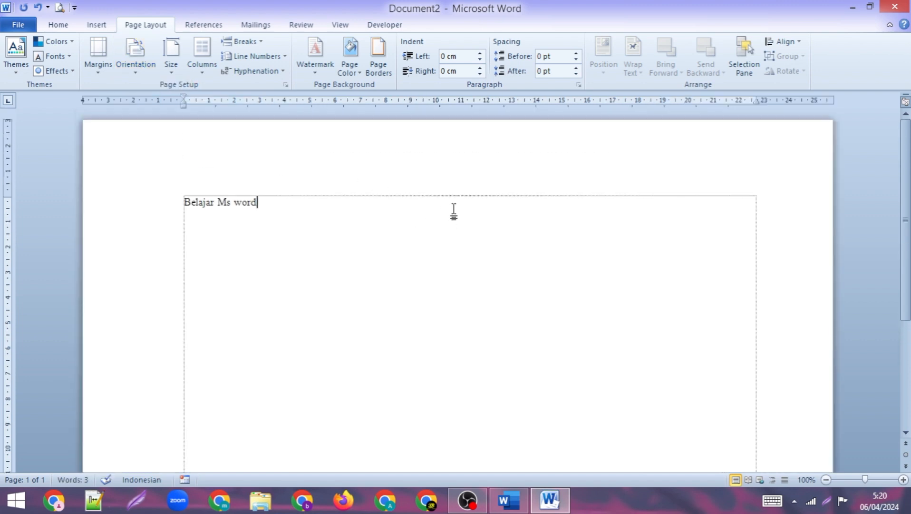
{"action": "scroll", "coordinate": [453, 211], "scroll_direction": "down", "scroll_amount": 5}
{"action": "scroll", "coordinate": [454, 211], "scroll_direction": "up", "scroll_amount": 5}
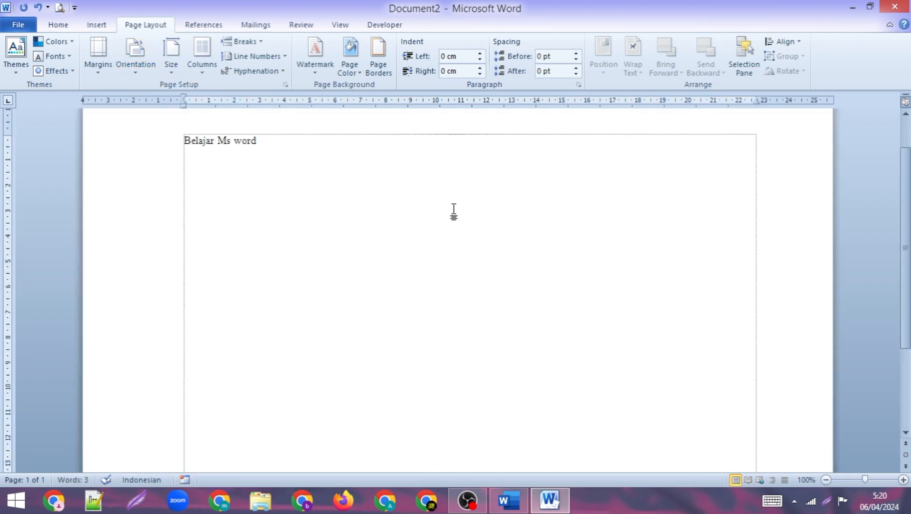
Switch the page orientation back to Portrait and check the page layout.
{"action": "left_click", "coordinate": [145, 68]}
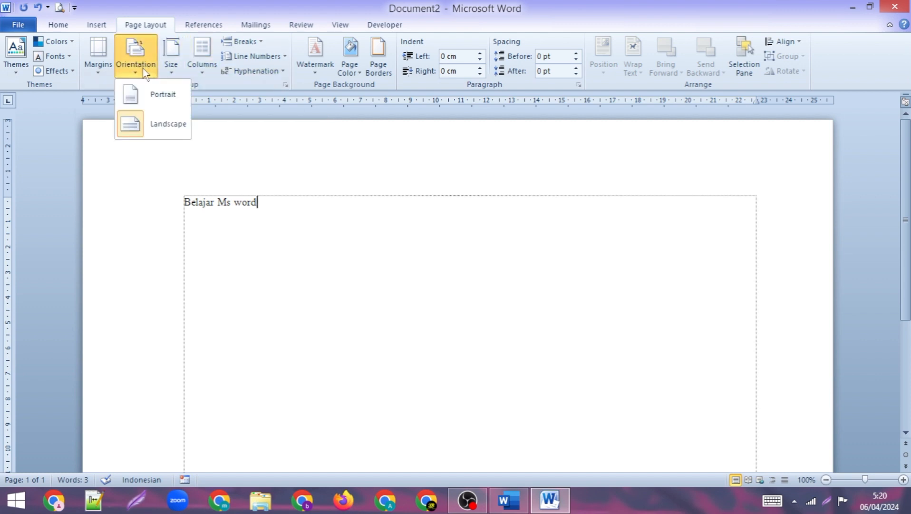
{"action": "left_click", "coordinate": [155, 120]}
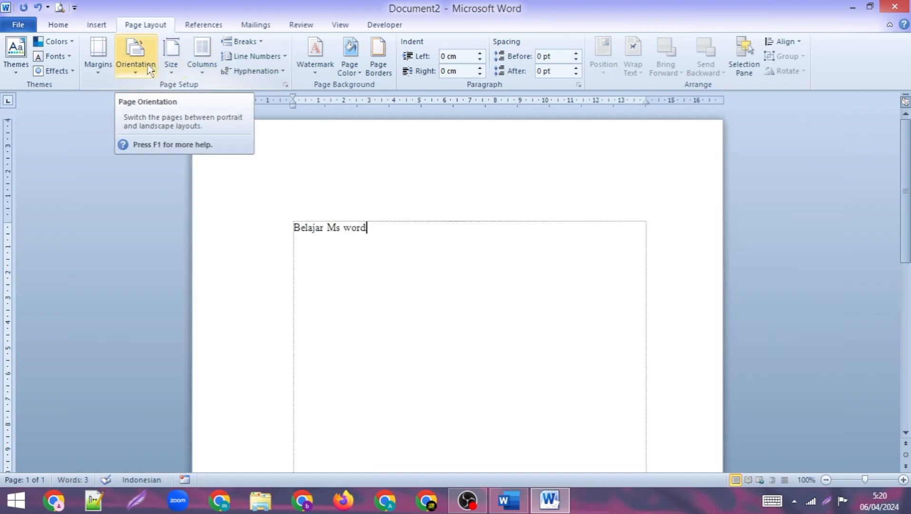
{"action": "scroll", "coordinate": [434, 193], "scroll_direction": "down", "scroll_amount": 5}
{"action": "scroll", "coordinate": [434, 193], "scroll_direction": "up", "scroll_amount": 5}
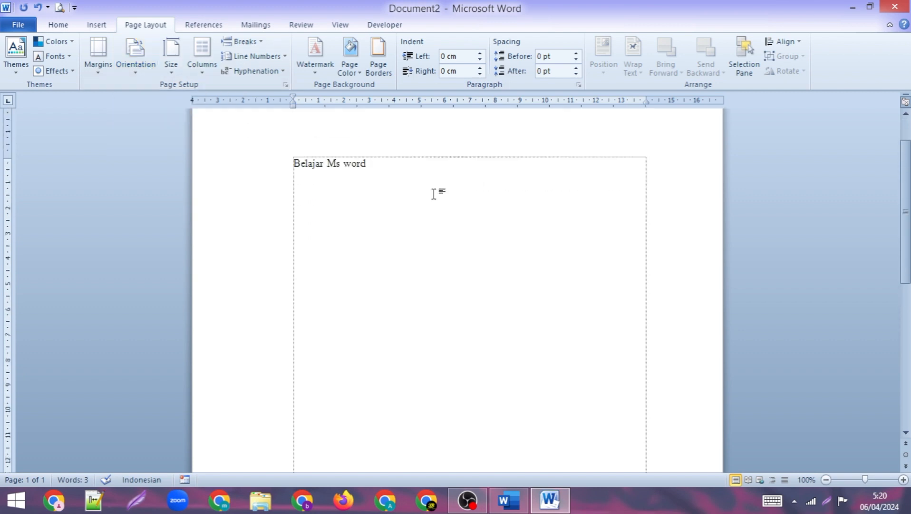
Review the page orientation options and apply the A4 paper size to the document.
{"action": "left_click", "coordinate": [138, 69]}
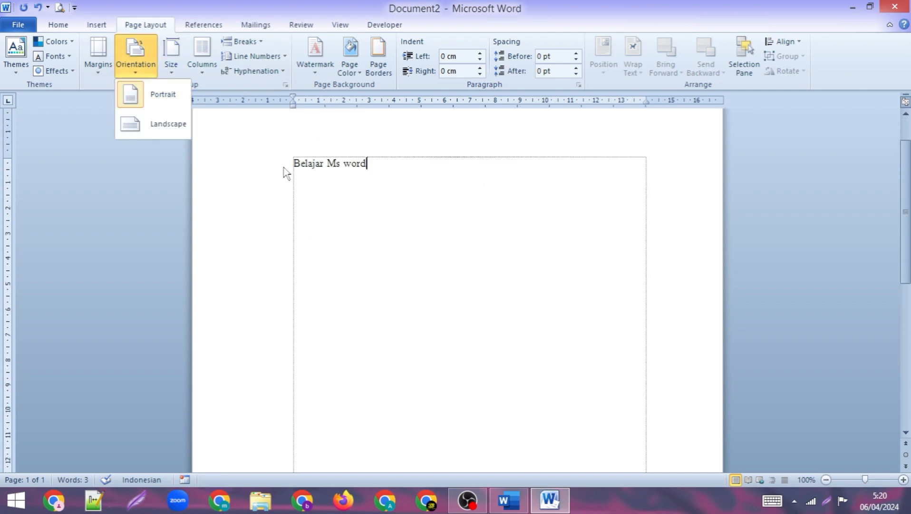
{"action": "left_click", "coordinate": [428, 199]}
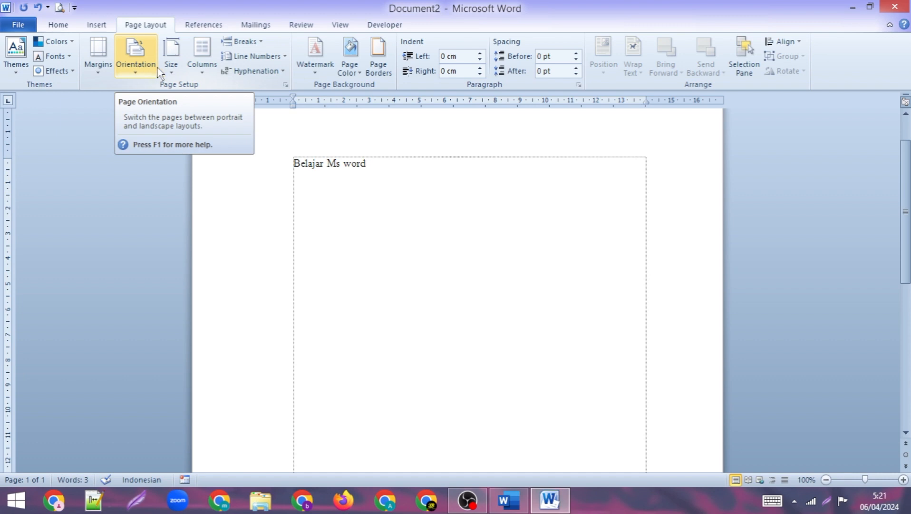
{"action": "left_click", "coordinate": [181, 70]}
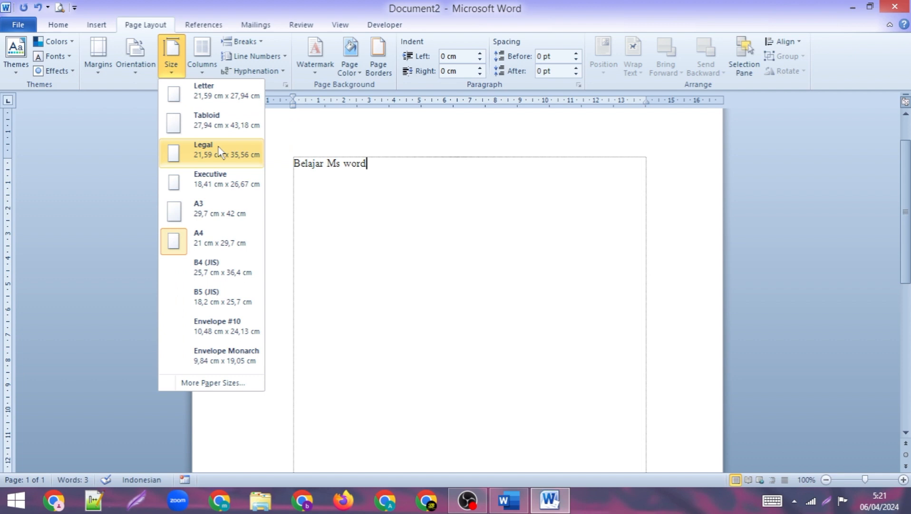
{"action": "left_click", "coordinate": [226, 240]}
{"action": "scroll", "coordinate": [361, 221], "scroll_direction": "up", "scroll_amount": 3}
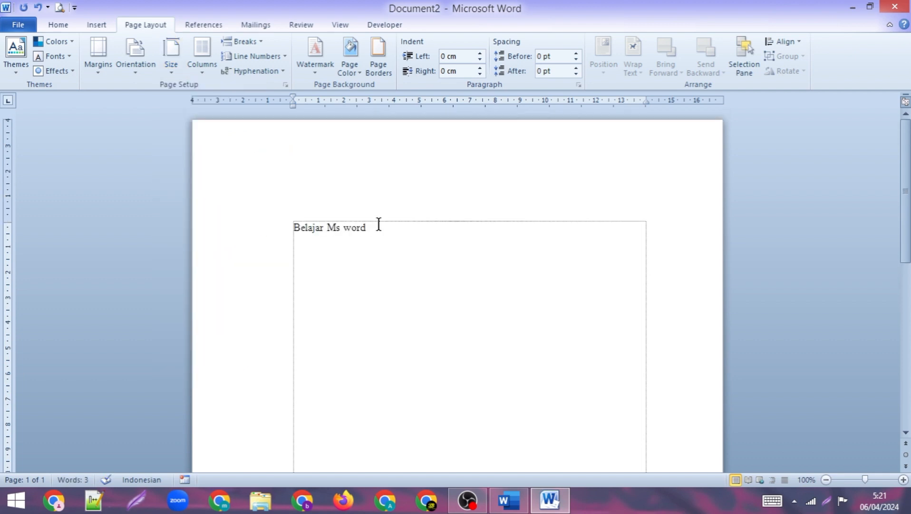
Open the Page Setup paper settings and choose Custom size as the paper size.
{"action": "left_click", "coordinate": [185, 68]}
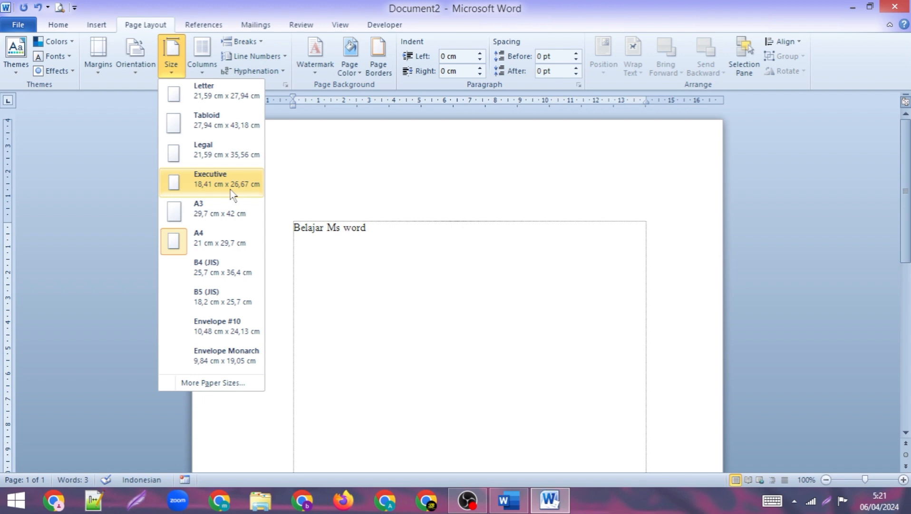
{"action": "left_click", "coordinate": [210, 384]}
{"action": "left_click", "coordinate": [148, 189]}
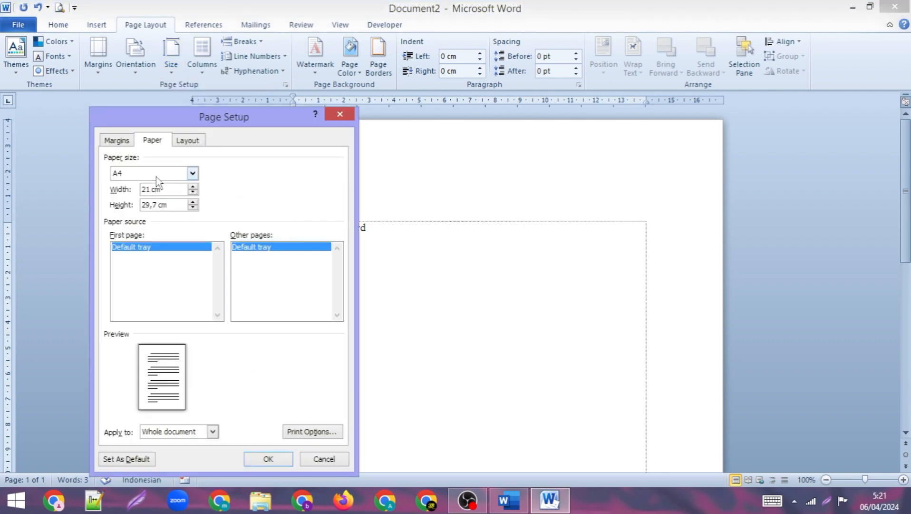
{"action": "left_click", "coordinate": [192, 173]}
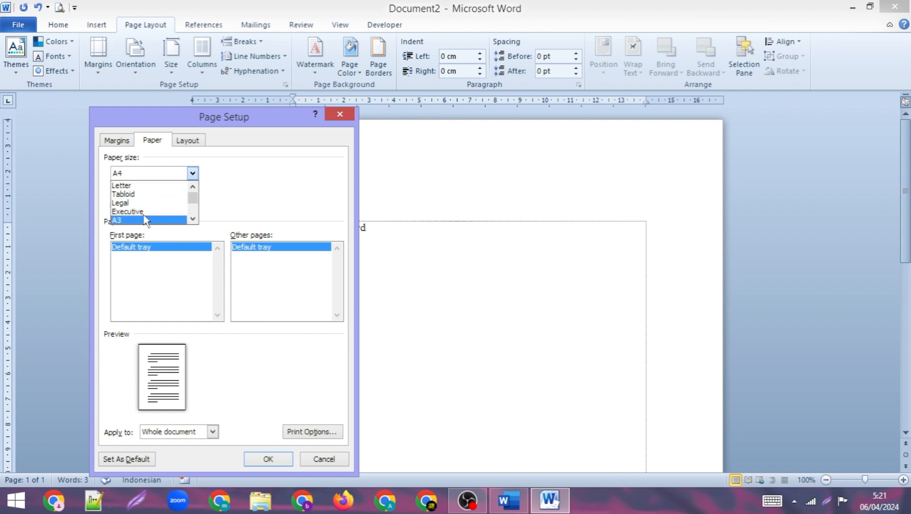
{"action": "scroll", "coordinate": [144, 217], "scroll_direction": "down", "scroll_amount": 2}
{"action": "scroll", "coordinate": [144, 216], "scroll_direction": "down", "scroll_amount": 1}
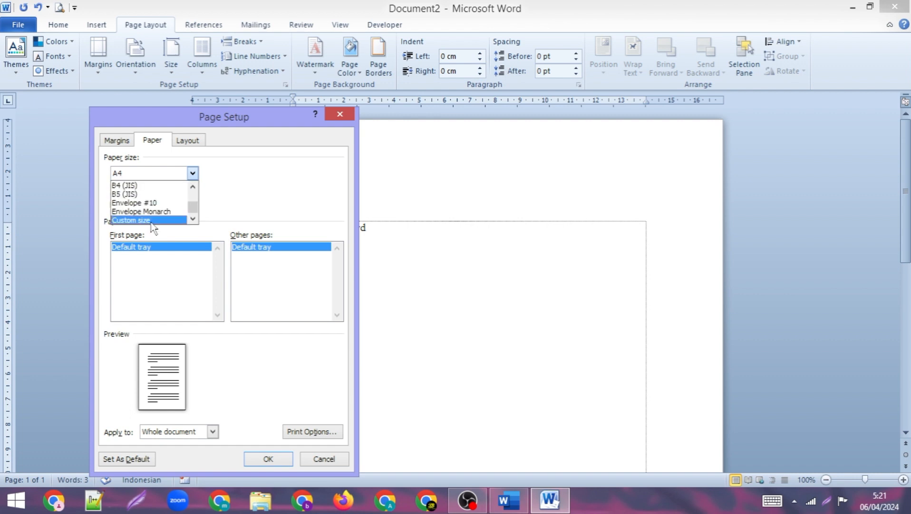
{"action": "left_click", "coordinate": [145, 220]}
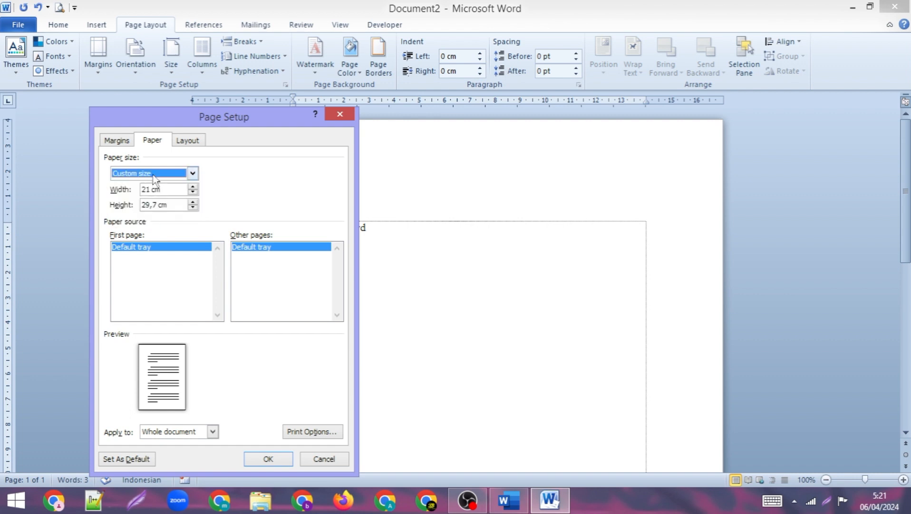
{"action": "left_click", "coordinate": [154, 179]}
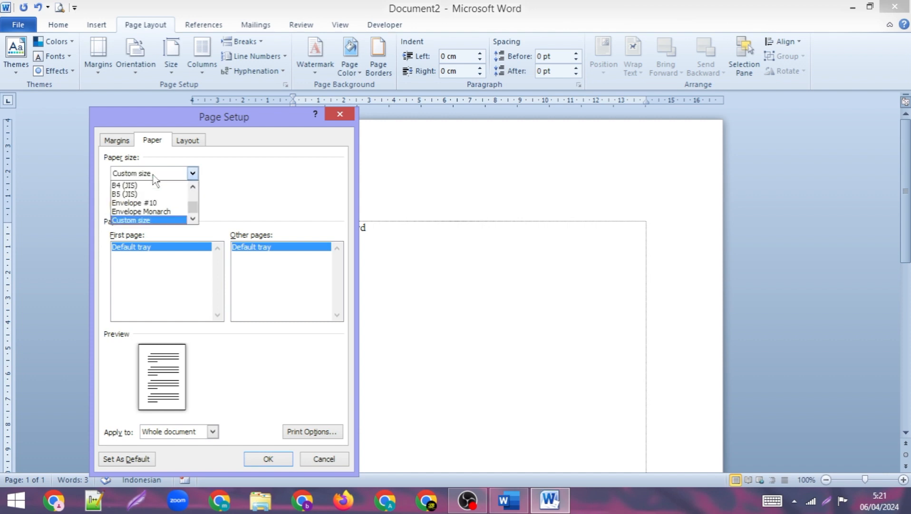
{"action": "left_click", "coordinate": [154, 179]}
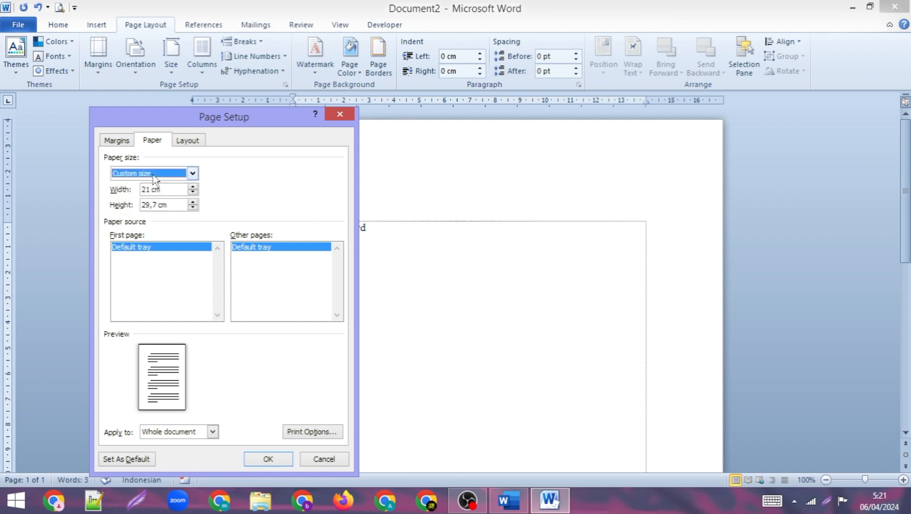
{"action": "left_click", "coordinate": [154, 179]}
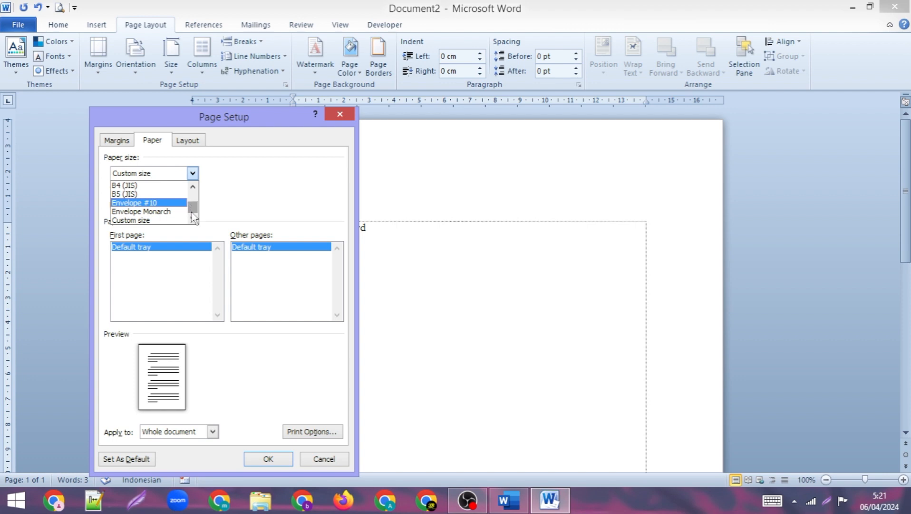
{"action": "mouse_move", "coordinate": [191, 209]}
{"action": "left_mouse_down"}
{"action": "mouse_move", "coordinate": [189, 179]}
{"action": "mouse_move", "coordinate": [193, 208]}
{"action": "left_mouse_up"}
{"action": "left_click", "coordinate": [143, 221]}
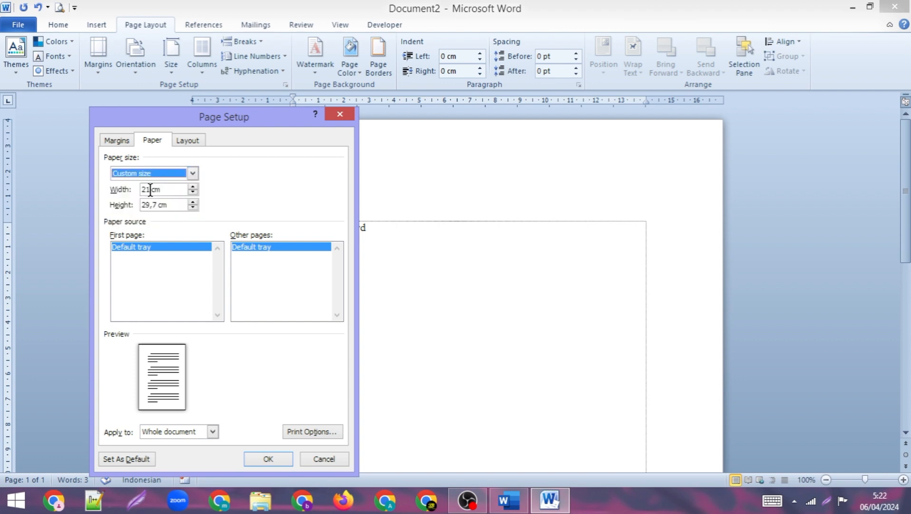
Set the custom paper width to 21,5 cm and height to 33,0 cm, and apply it to the whole document.
{"action": "left_click", "coordinate": [150, 189]}
{"action": "type", "text": ",5"}
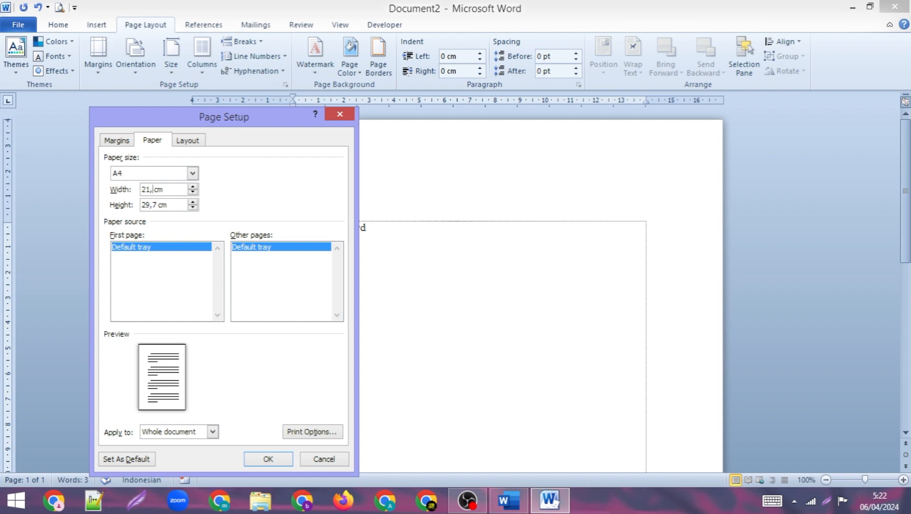
{"action": "left_click", "coordinate": [148, 204]}
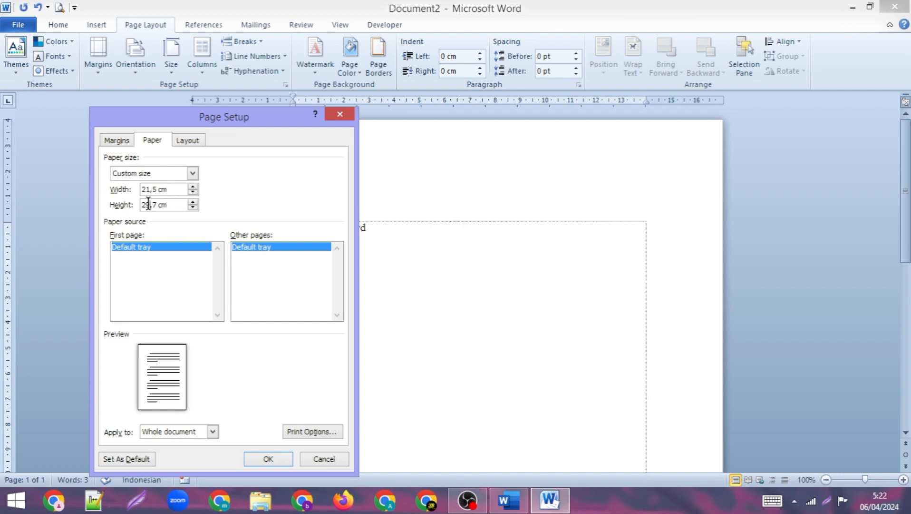
{"action": "key", "text": "BackSpace"}
{"action": "key", "text": "BackSpace"}
{"action": "type", "text": "33"}
{"action": "left_click", "coordinate": [158, 204]}
{"action": "key", "text": "BackSpace"}
{"action": "type", "text": "0"}
{"action": "left_click", "coordinate": [281, 459]}
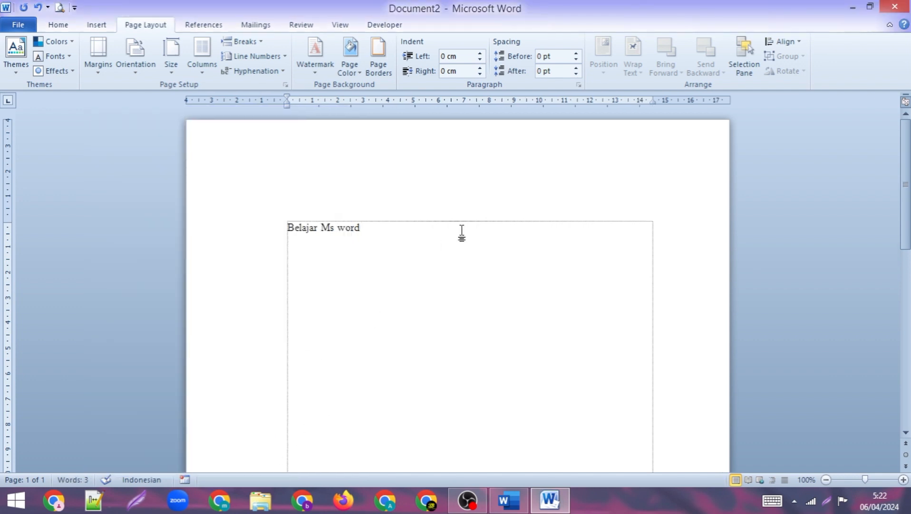
Look over the resized page and review the available paper size and margin options.
{"action": "scroll", "coordinate": [440, 202], "scroll_direction": "down", "scroll_amount": 3}
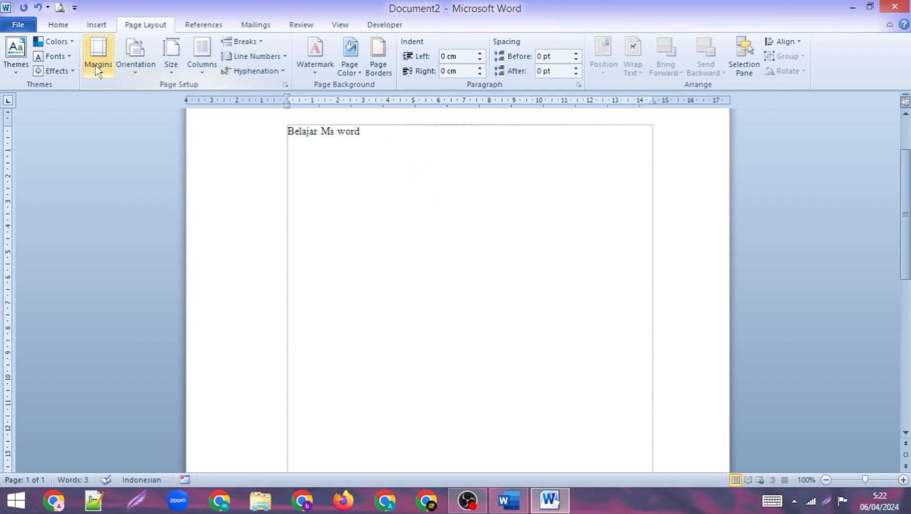
{"action": "left_click", "coordinate": [168, 70]}
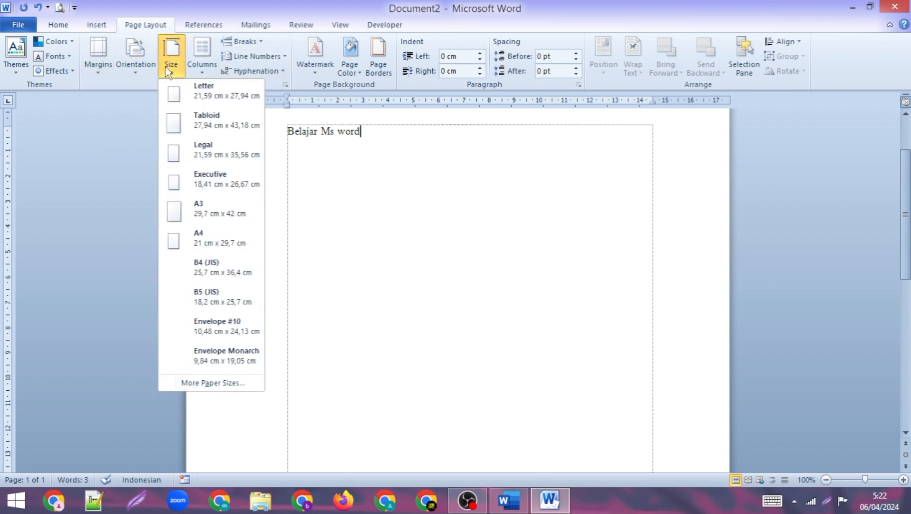
{"action": "left_click", "coordinate": [97, 61]}
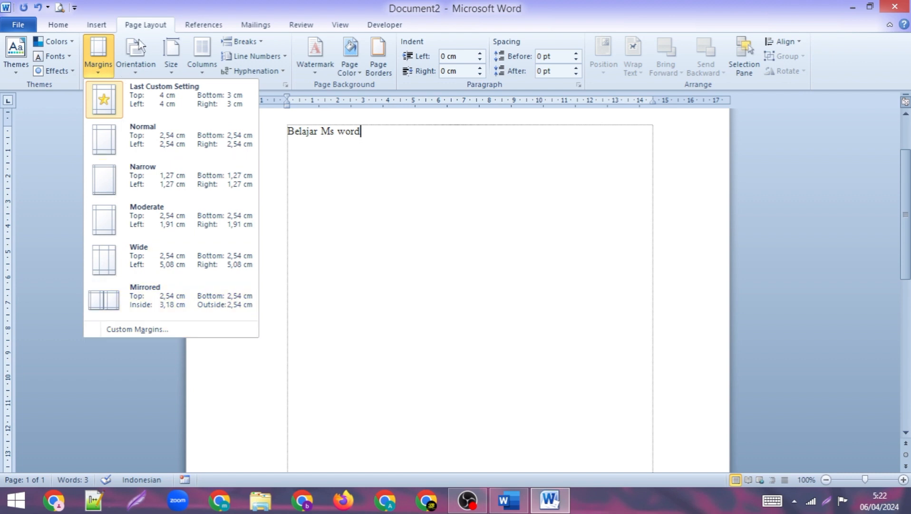
{"action": "left_click", "coordinate": [171, 64]}
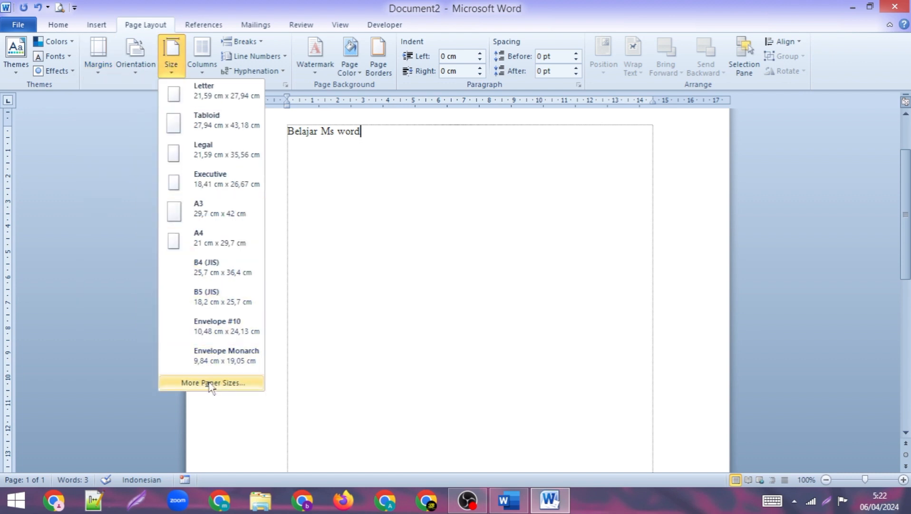
{"action": "left_click", "coordinate": [436, 196]}
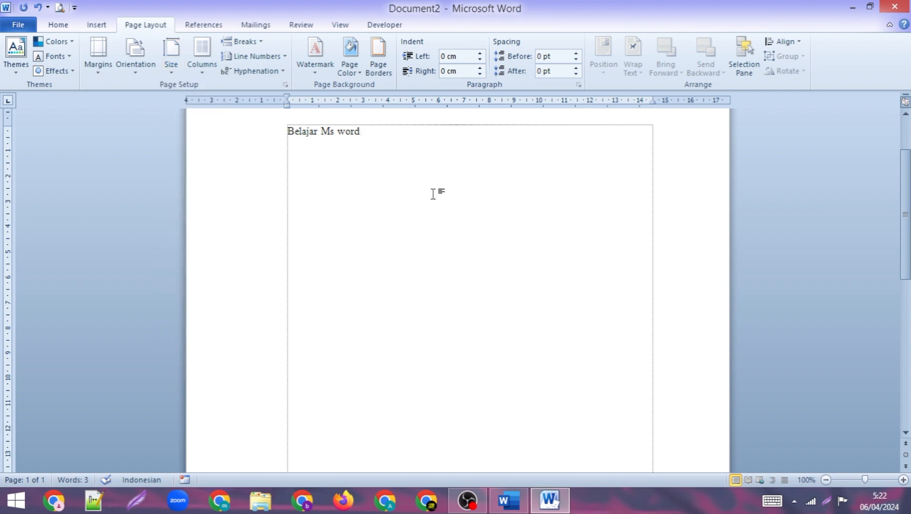
{"action": "scroll", "coordinate": [433, 194], "scroll_direction": "up", "scroll_amount": 3}
{"action": "scroll", "coordinate": [432, 193], "scroll_direction": "up", "scroll_amount": 2}
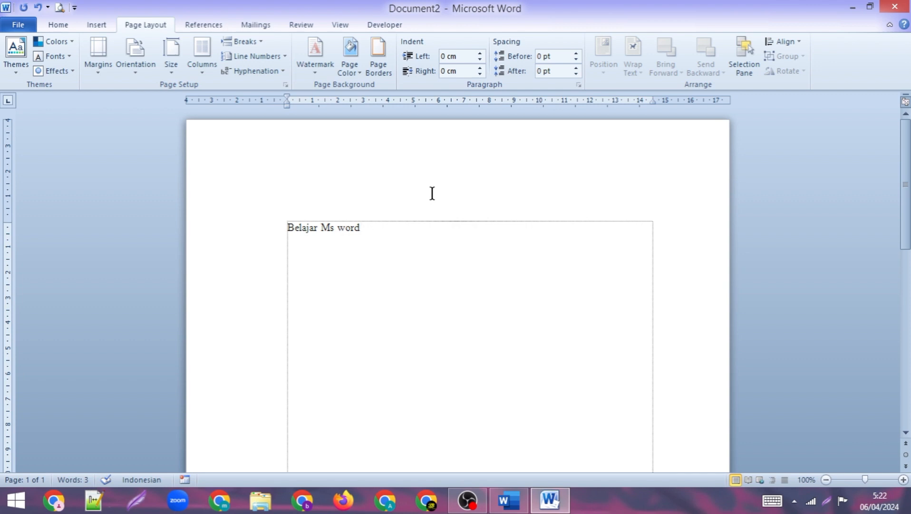
{"action": "scroll", "coordinate": [433, 193], "scroll_direction": "down", "scroll_amount": 1}
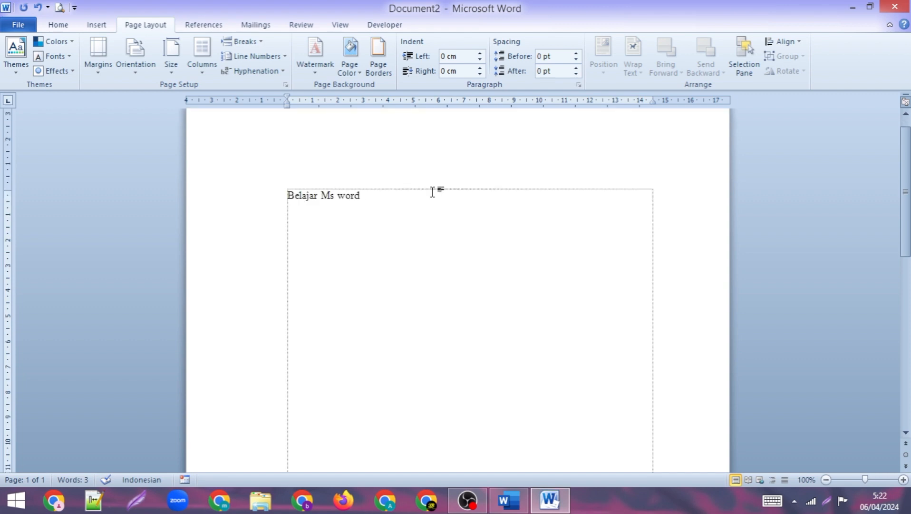